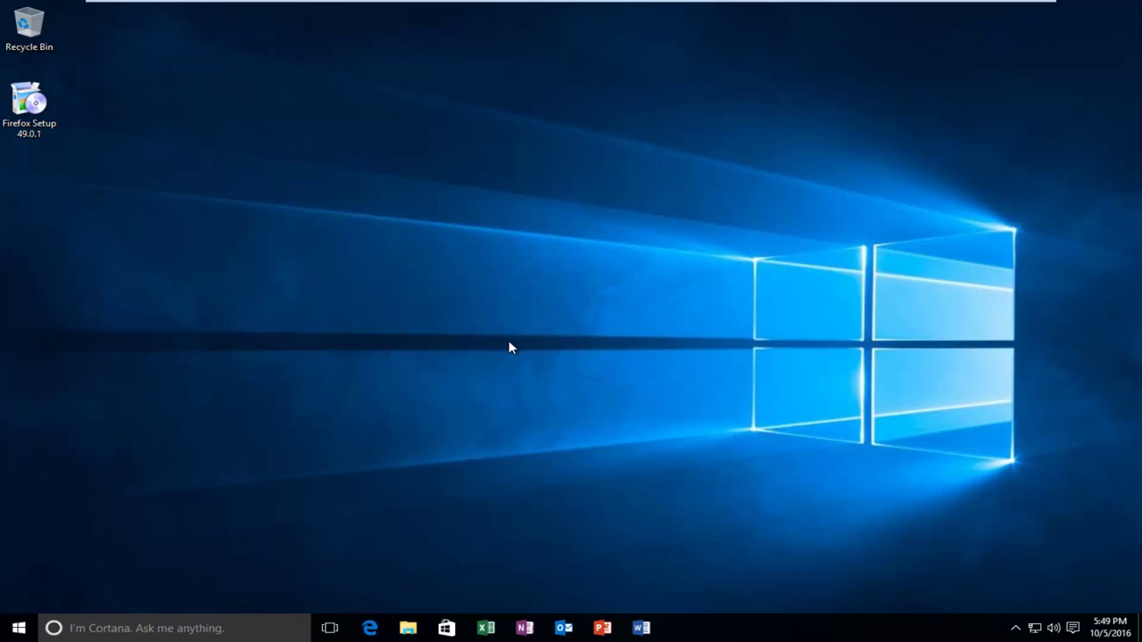
- After briefly selecting the Firefox installer, open Settings > Update & security from Start
left_click(32, 111)
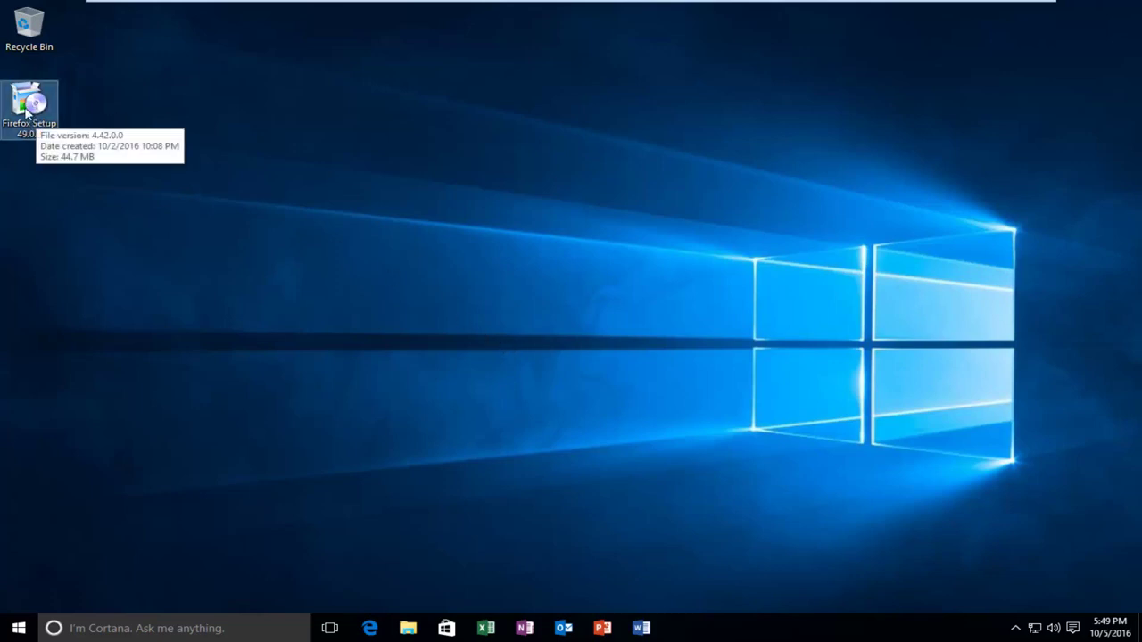
left_click(149, 132)
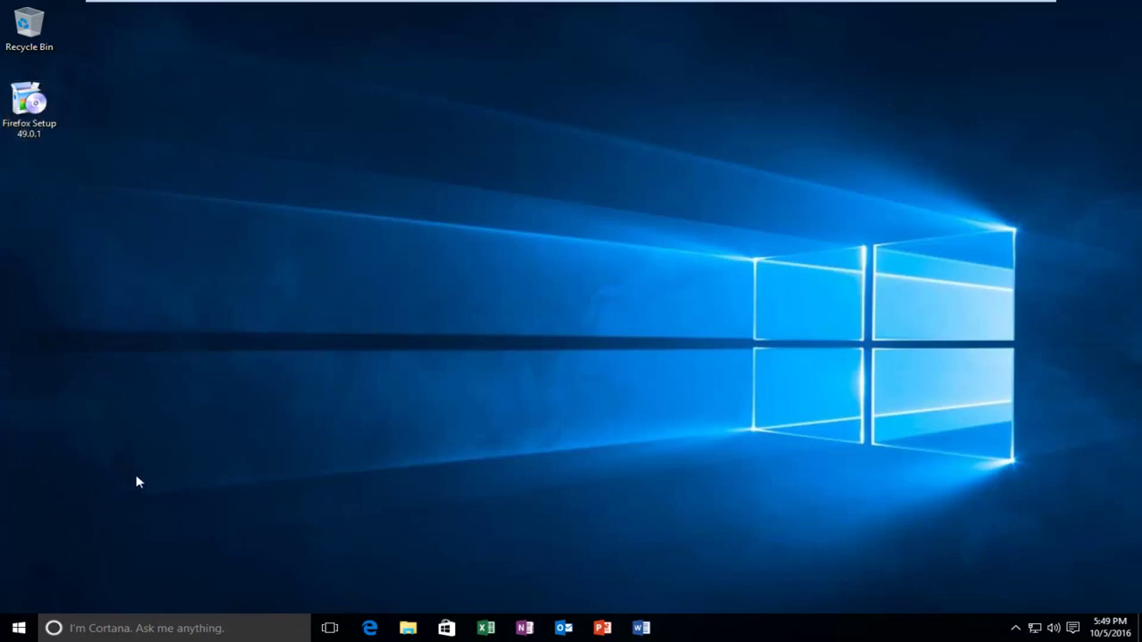
left_click(12, 631)
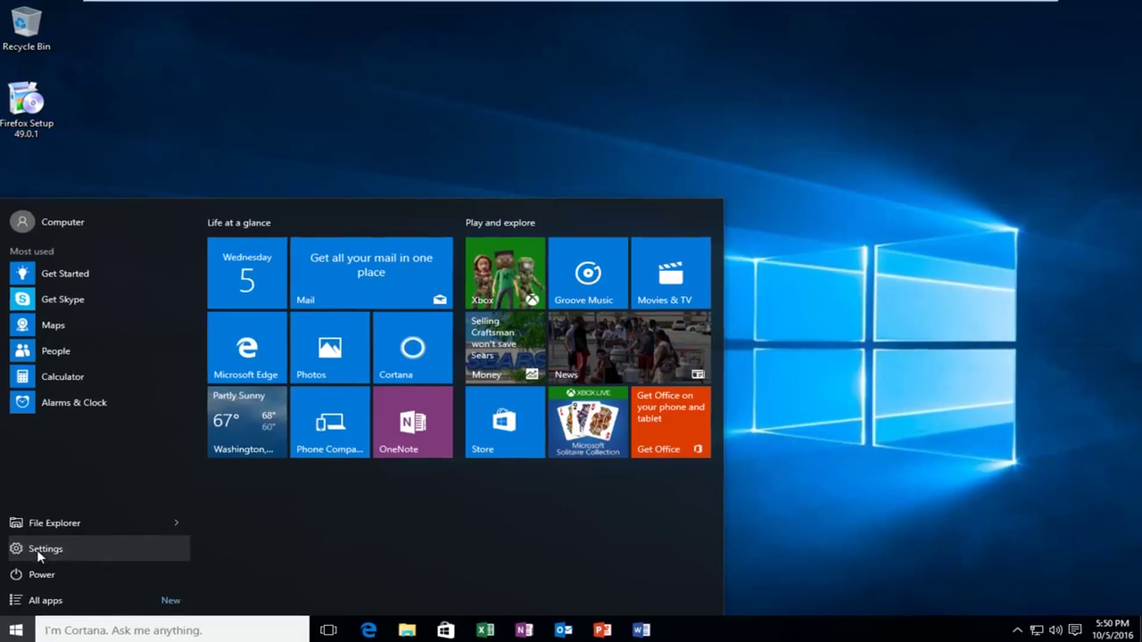
left_click(40, 548)
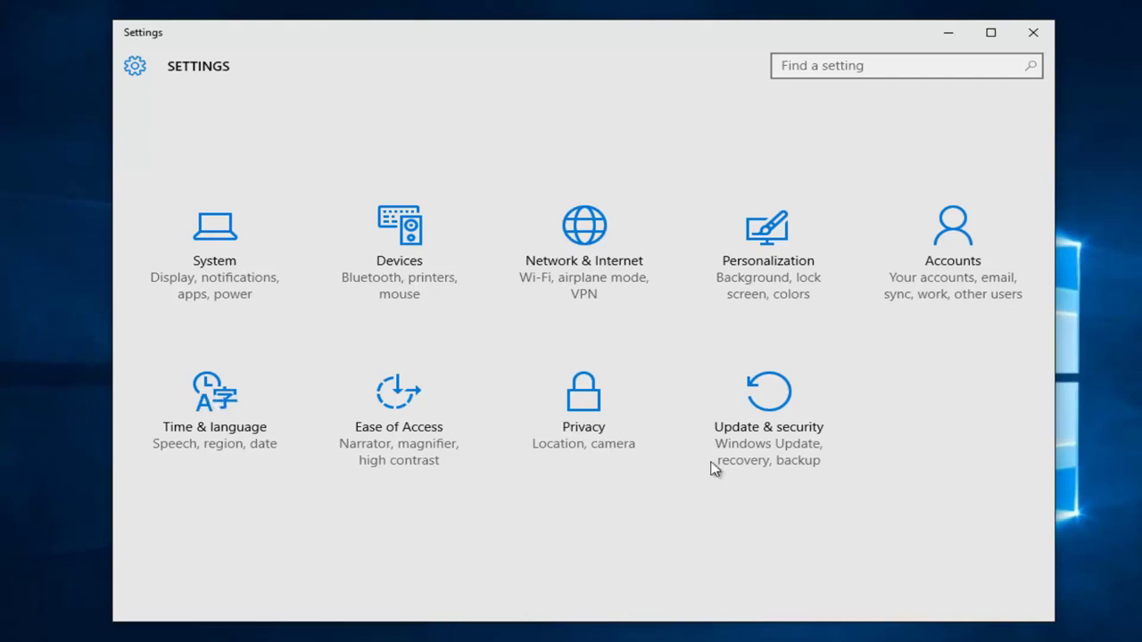
left_click(758, 415)
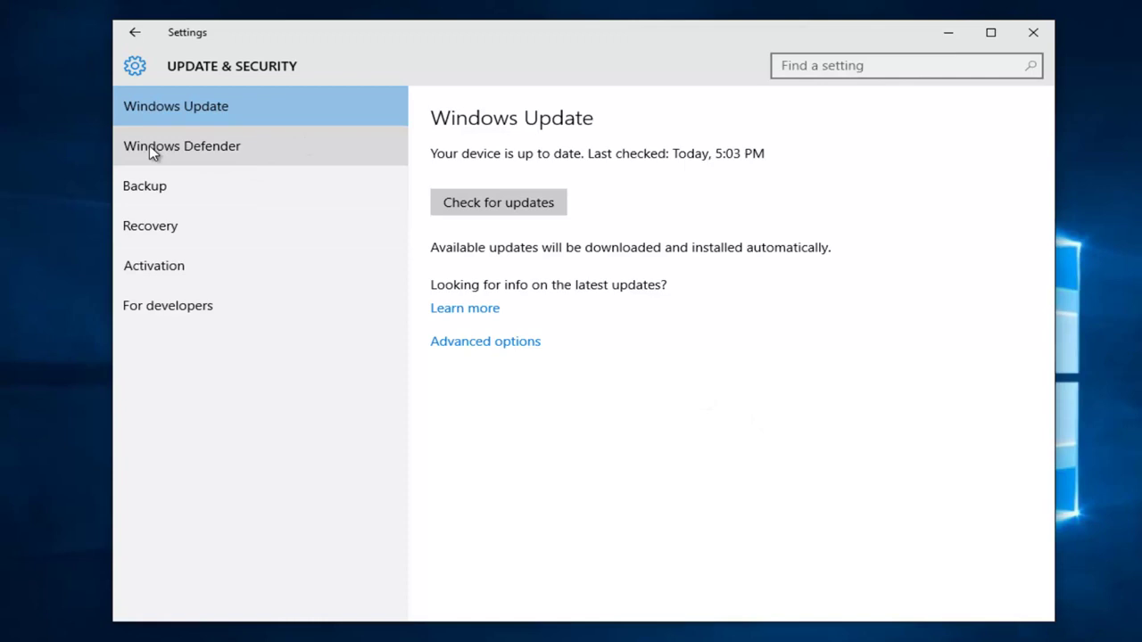
- Switch to the Windows Defender page and scroll down to its Exclusions section
left_click(181, 152)
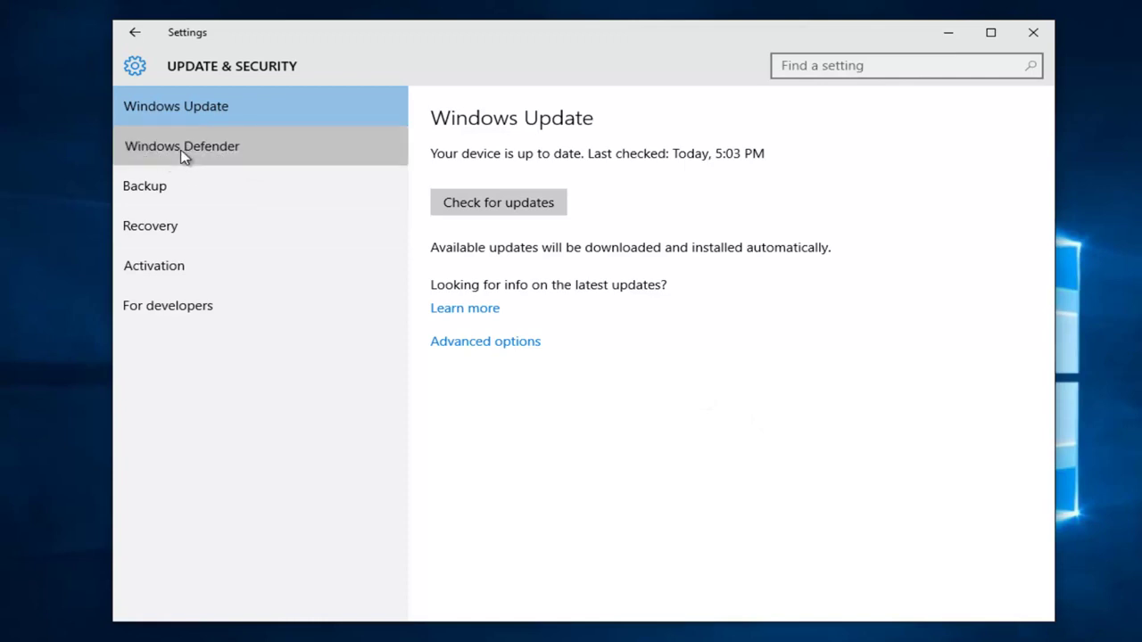
left_click(160, 155)
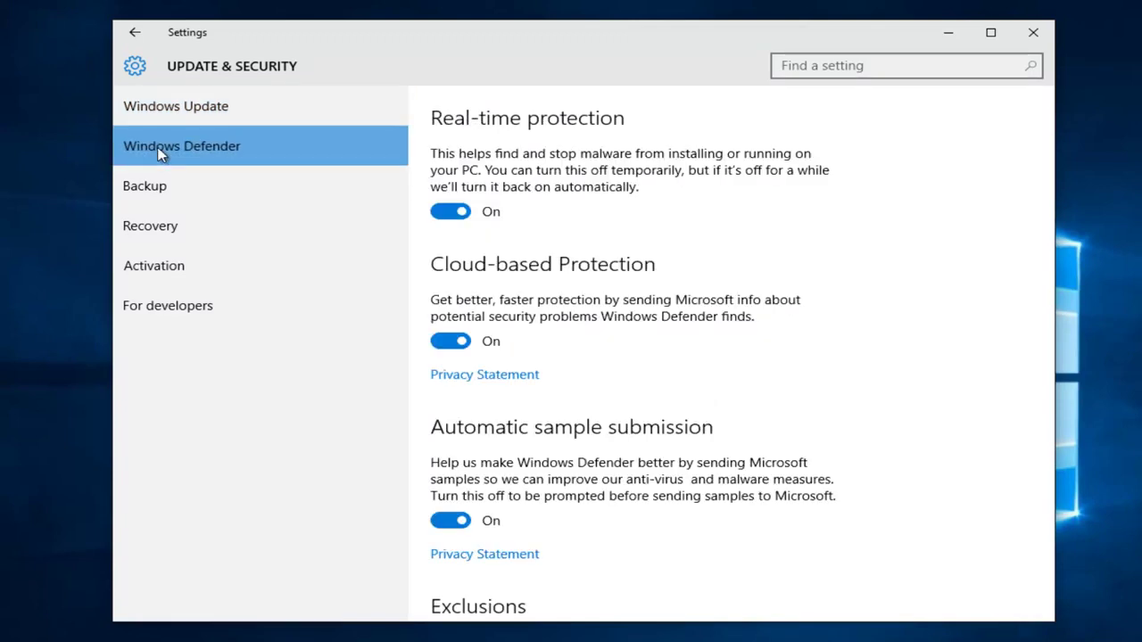
scroll(1032, 194, "down", 2)
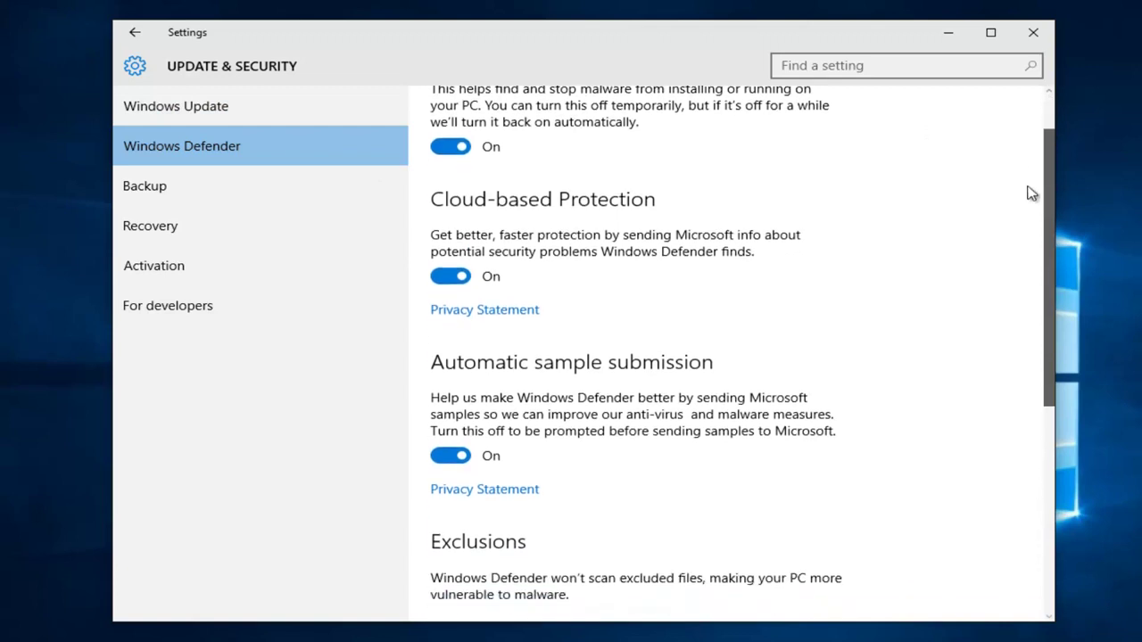
scroll(1032, 193, "down", 5)
scroll(1014, 255, "down", 3)
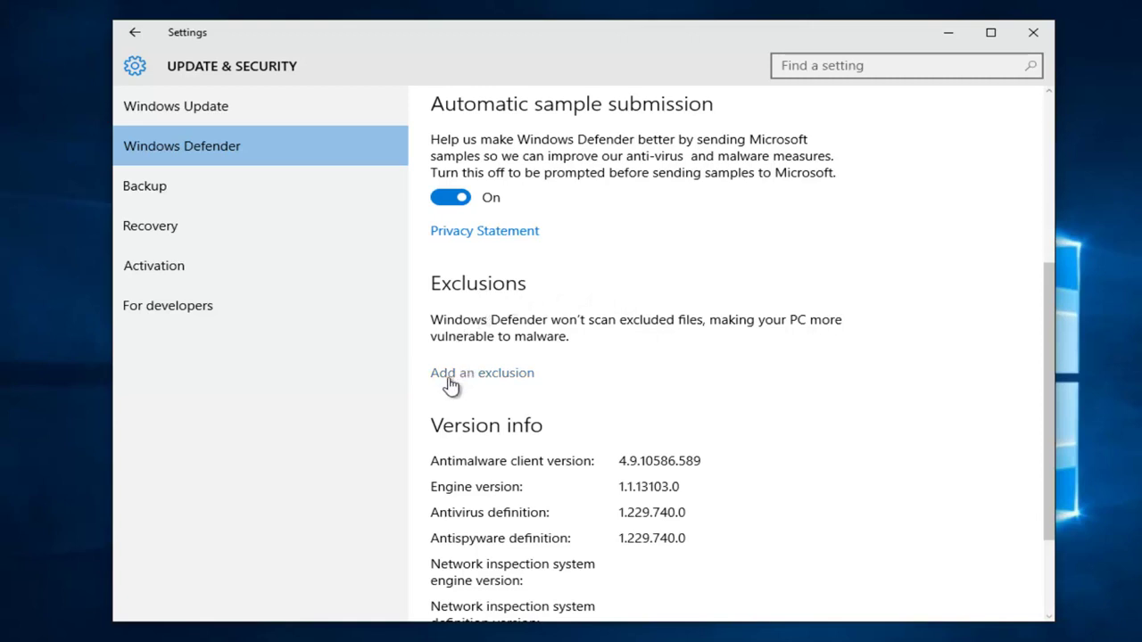
- Choose 'Add an exclusion' under Windows Defender's Exclusions
left_click(495, 383)
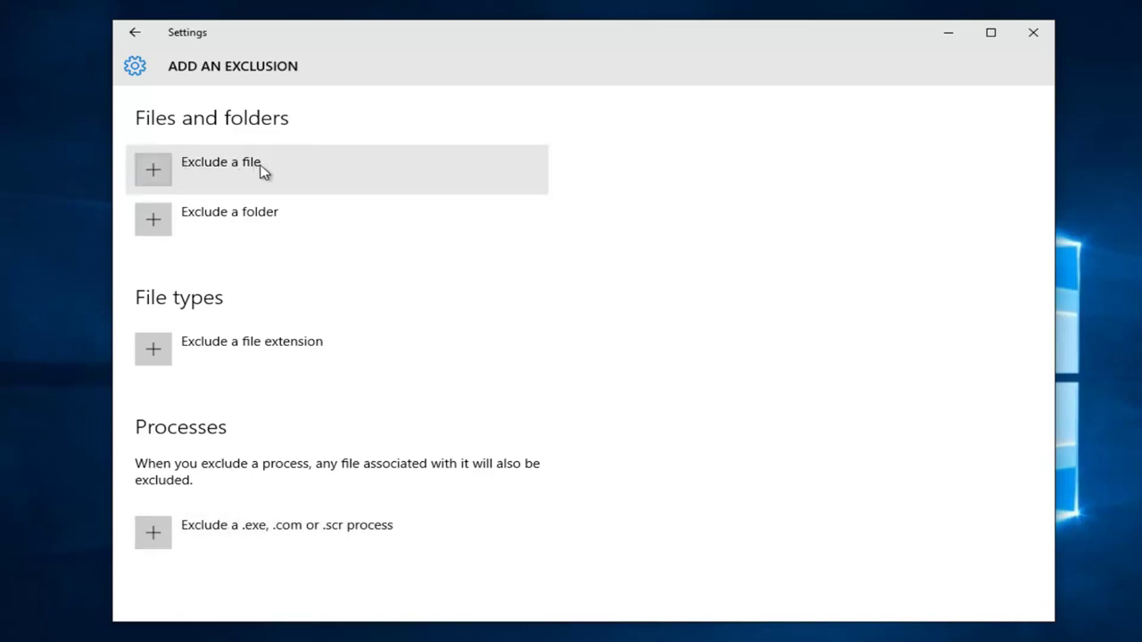
- Exclude the file Firefox Setup 49.0.1.exe from the Desktop
left_click(190, 169)
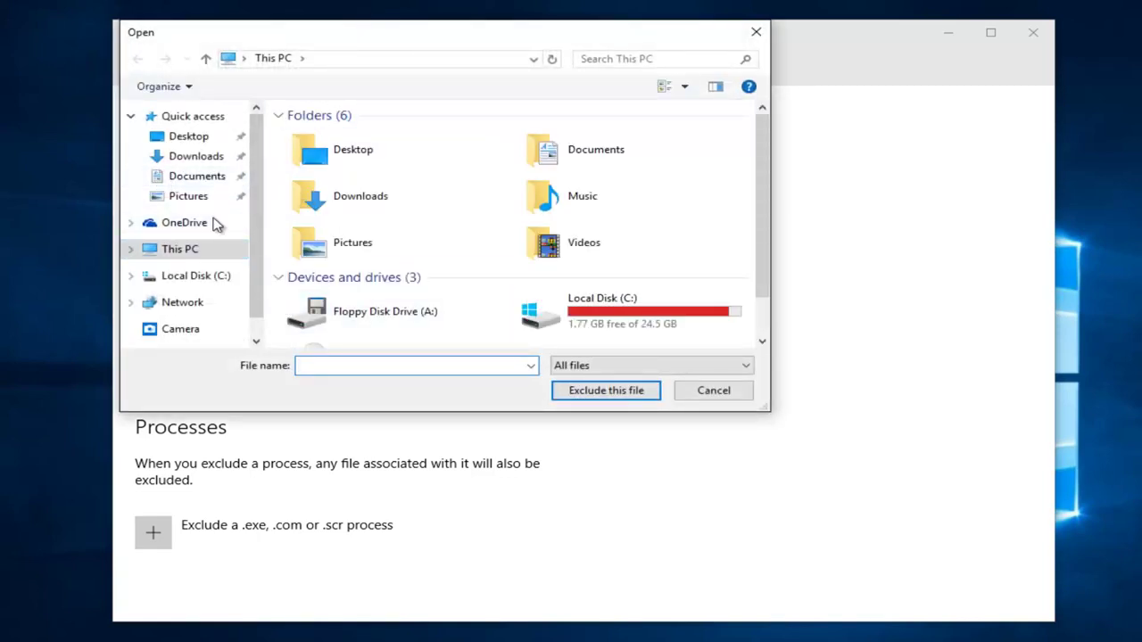
left_click(188, 141)
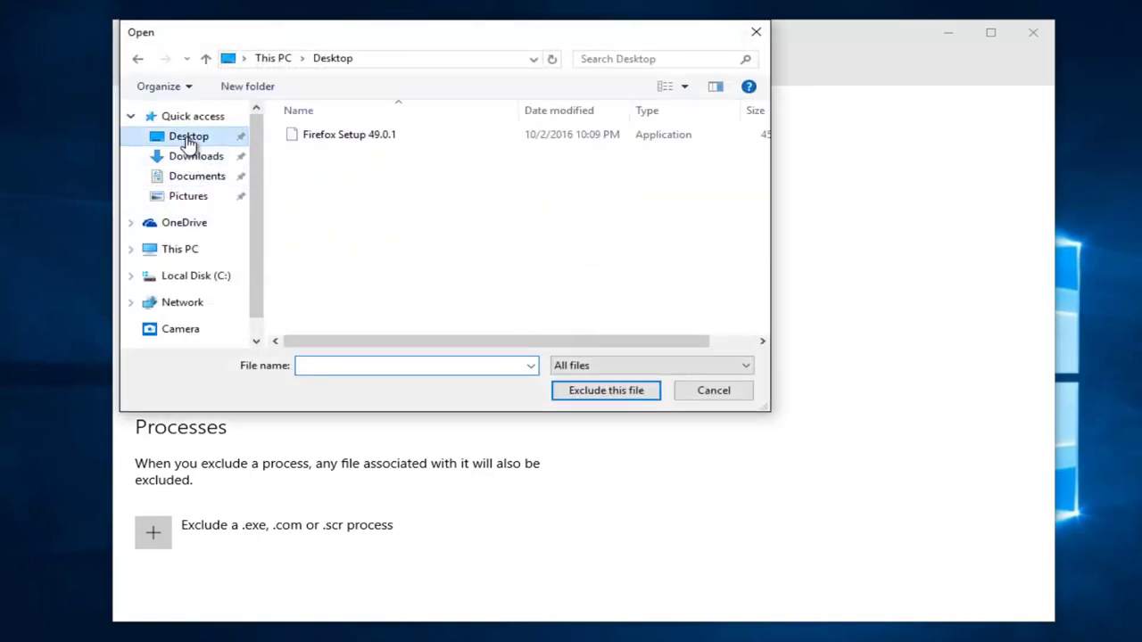
left_click(340, 143)
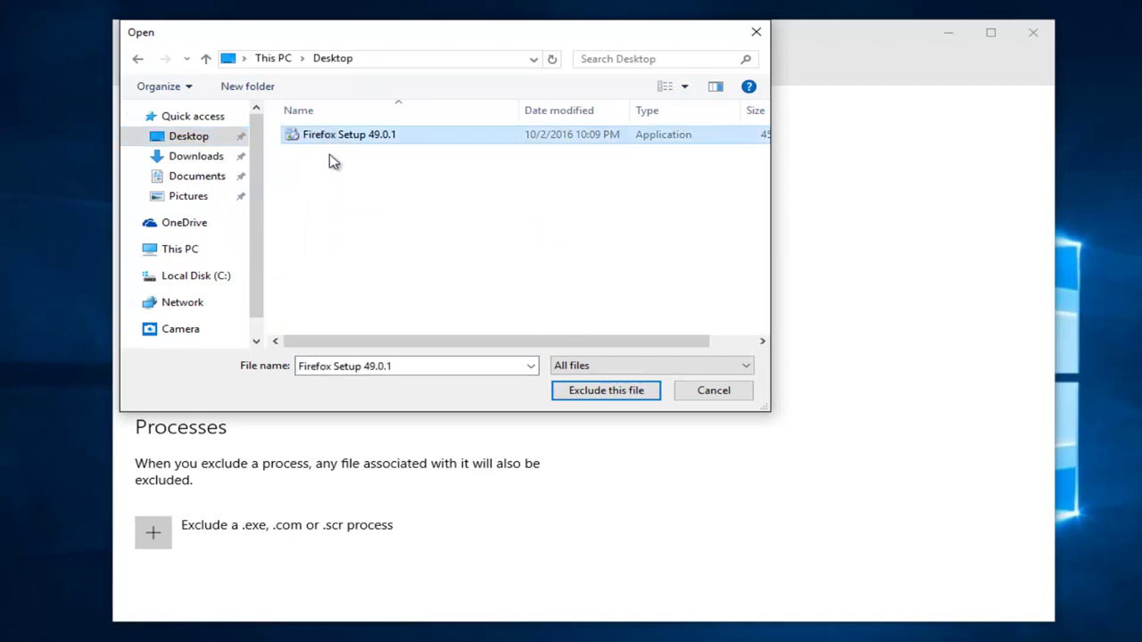
left_click(589, 401)
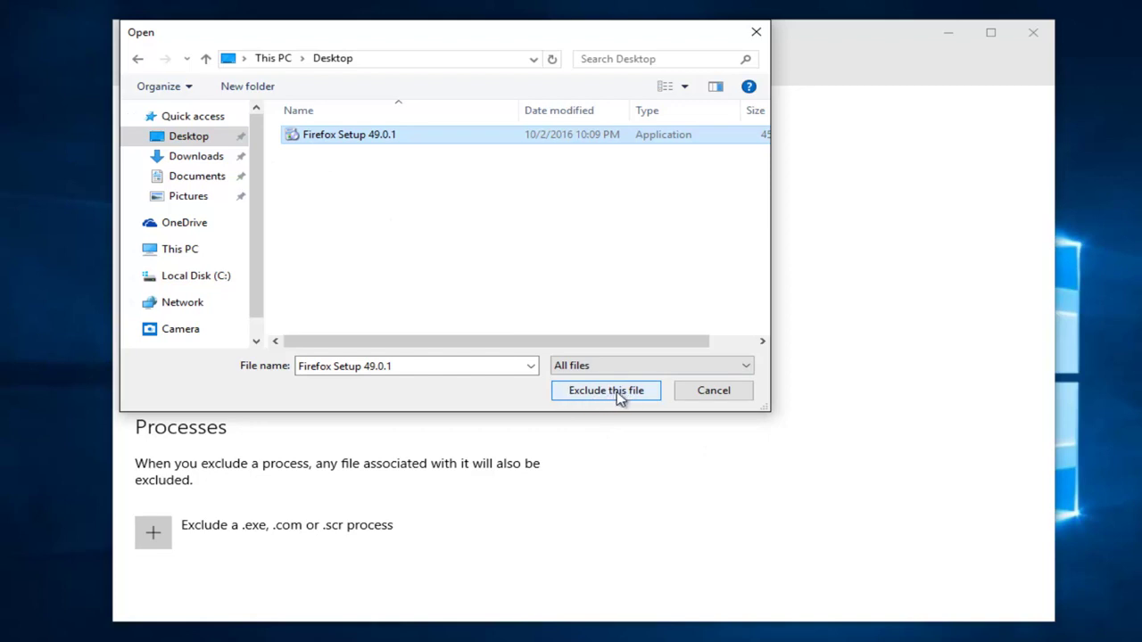
left_click(620, 398)
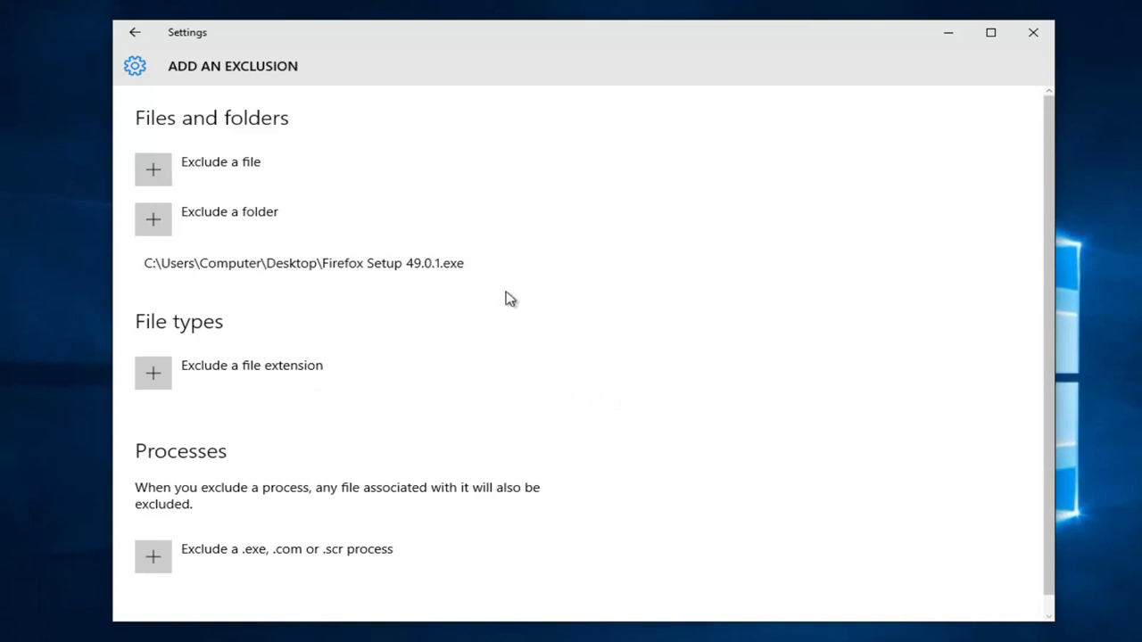
- Select the new Firefox exclusion entry to show Remove, then close Settings
left_click(433, 278)
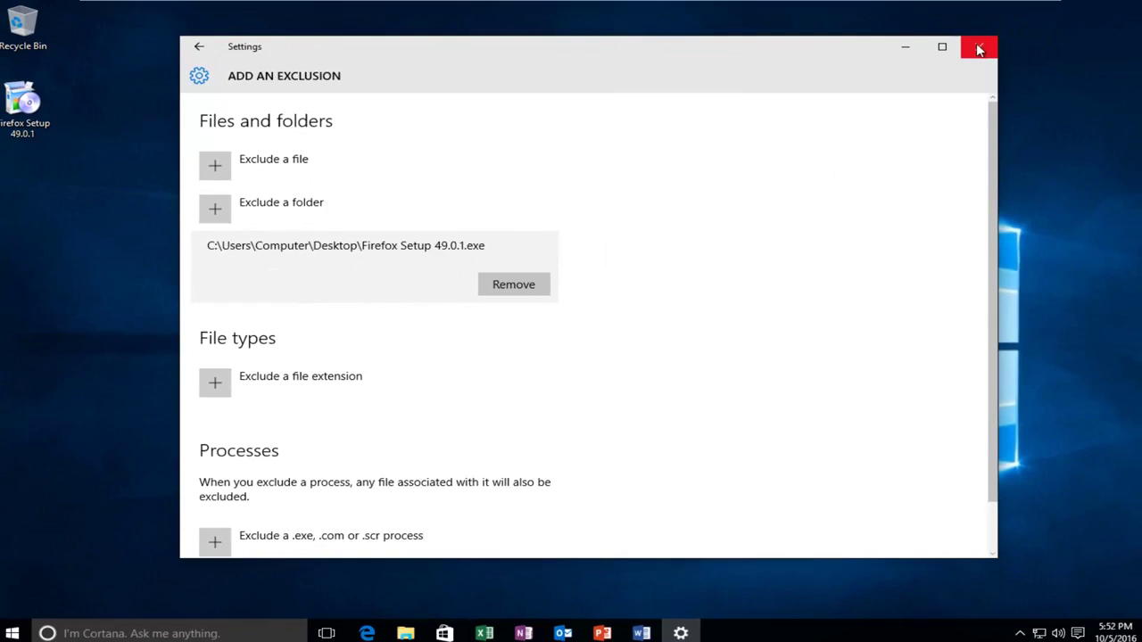
left_click(974, 51)
- Launch the Windows Defender app by searching 'windows defender' in Start
left_click(6, 625)
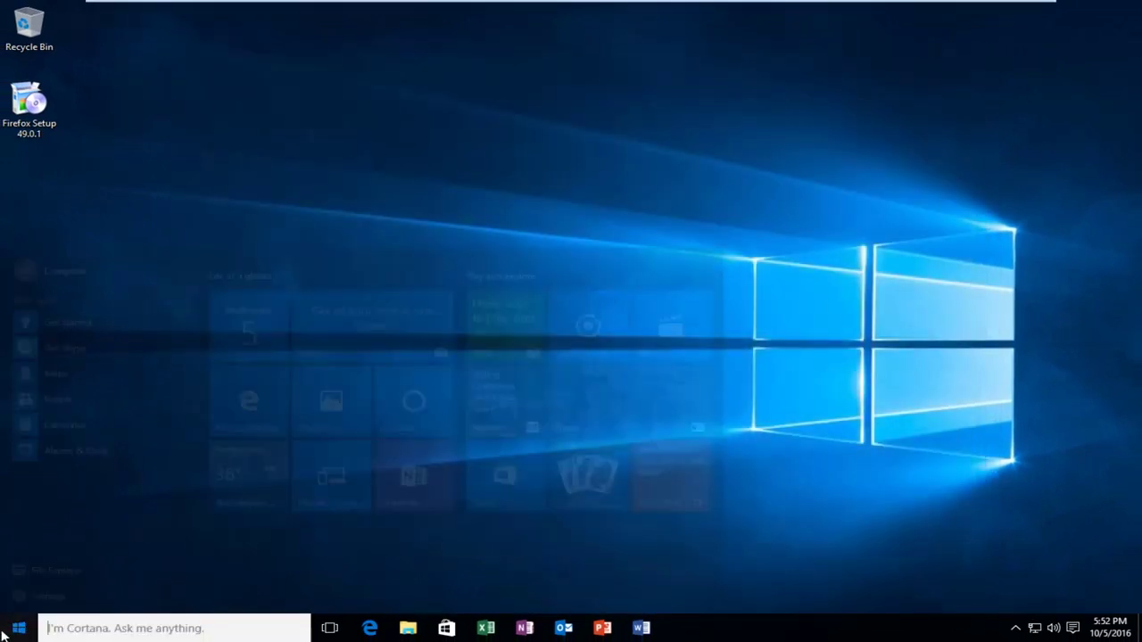
type("wind")
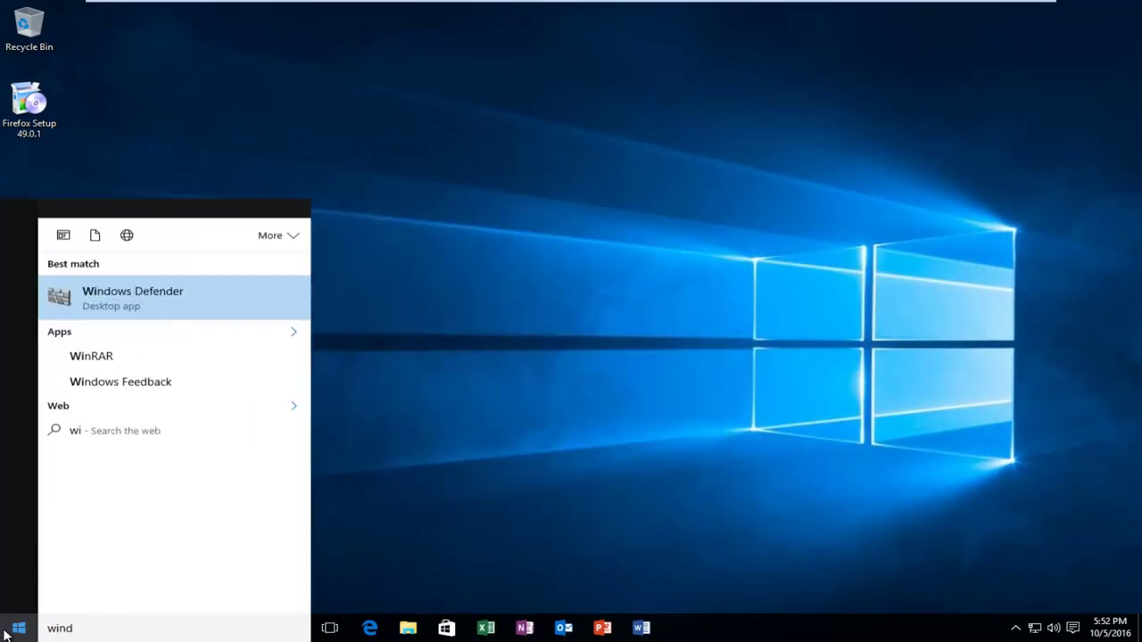
type("ows defender")
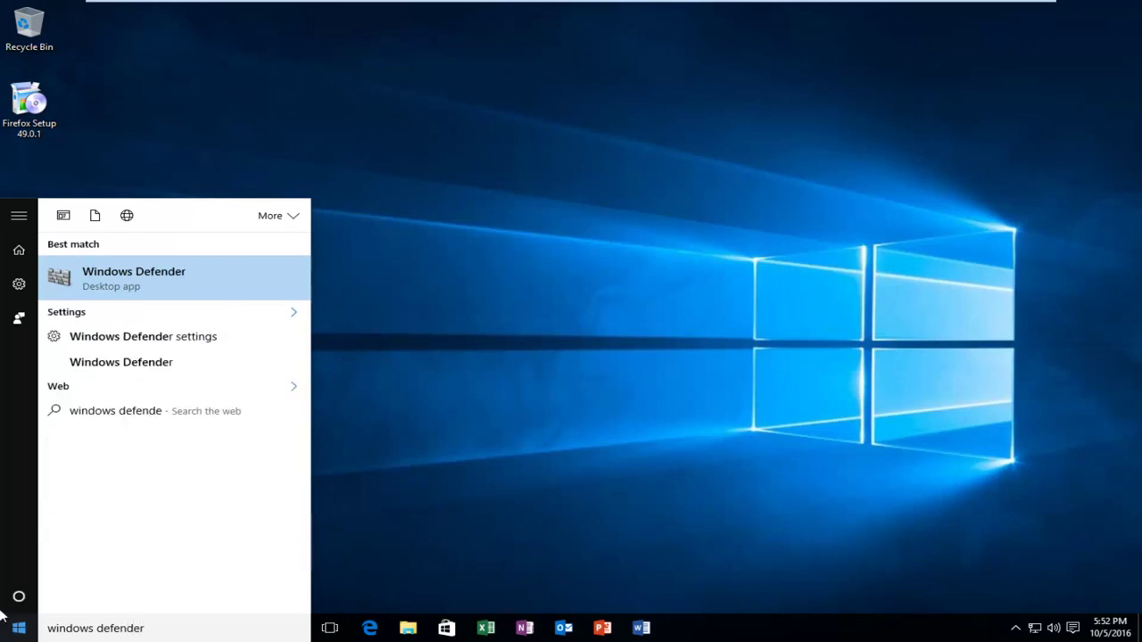
left_click(171, 270)
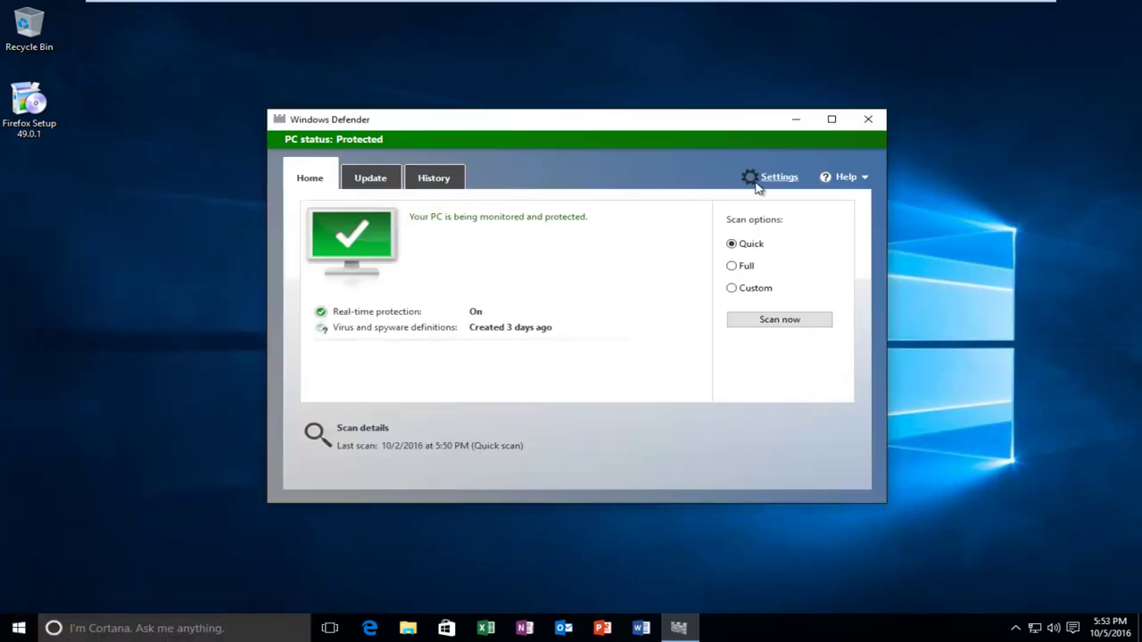
- Open Windows Defender's Settings window, reposition it, then close it
left_click(768, 177)
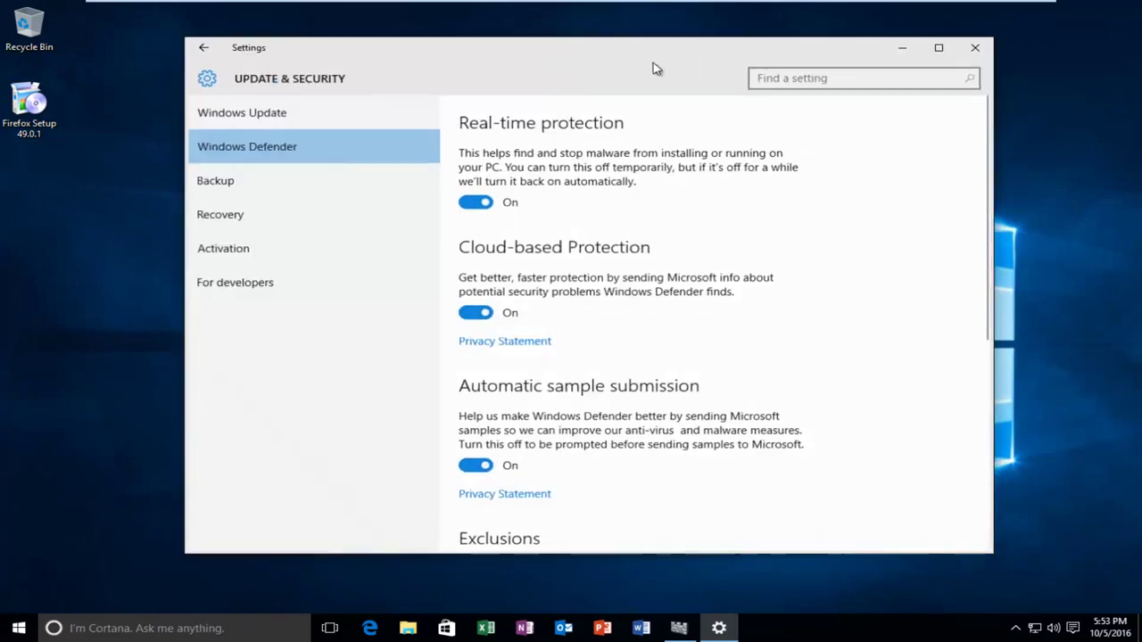
mouse_move(640, 56)
left_mouse_down()
mouse_move(548, 31)
mouse_move(443, 366)
mouse_move(657, 133)
left_mouse_up()
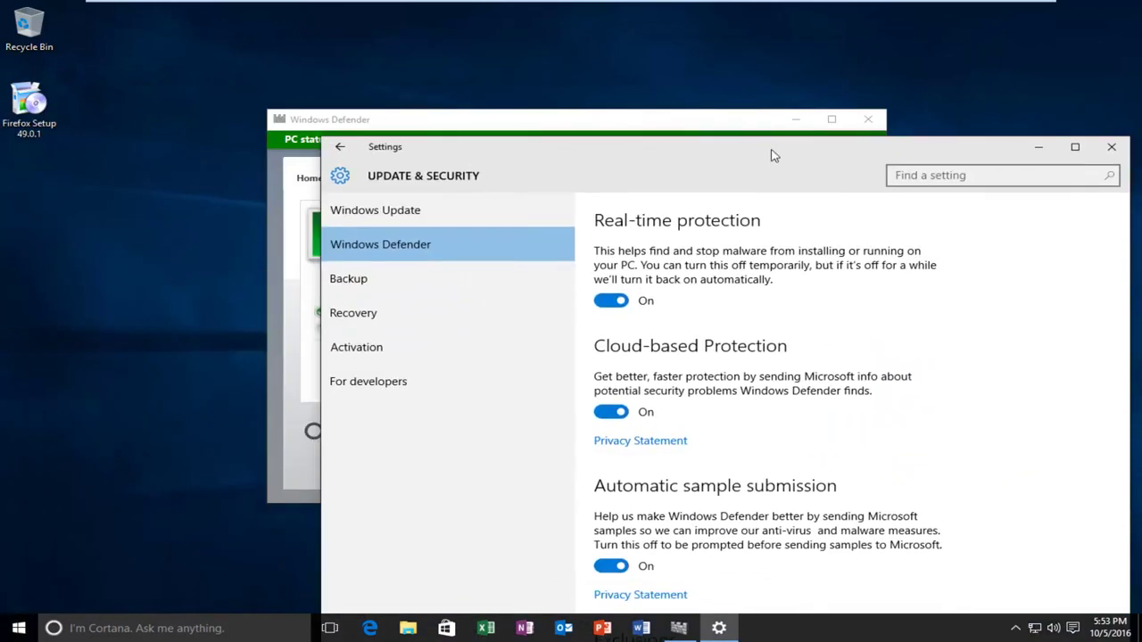
left_click_drag(732, 135, 630, 197)
mouse_move(600, 367)
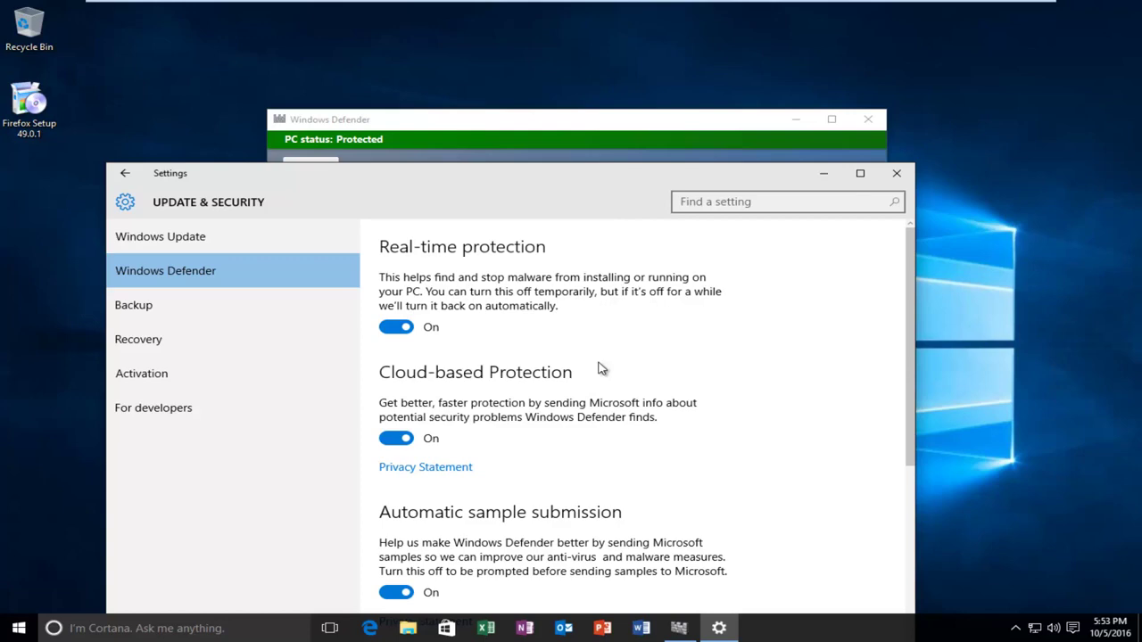
left_click(897, 173)
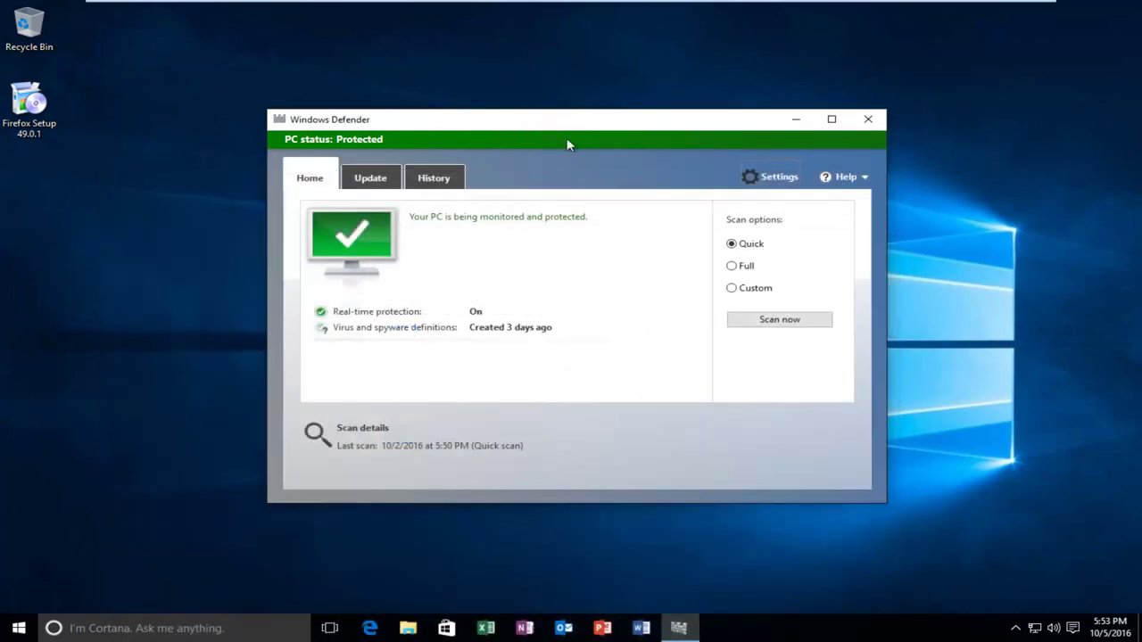
left_click(855, 179)
left_click(1122, 13)
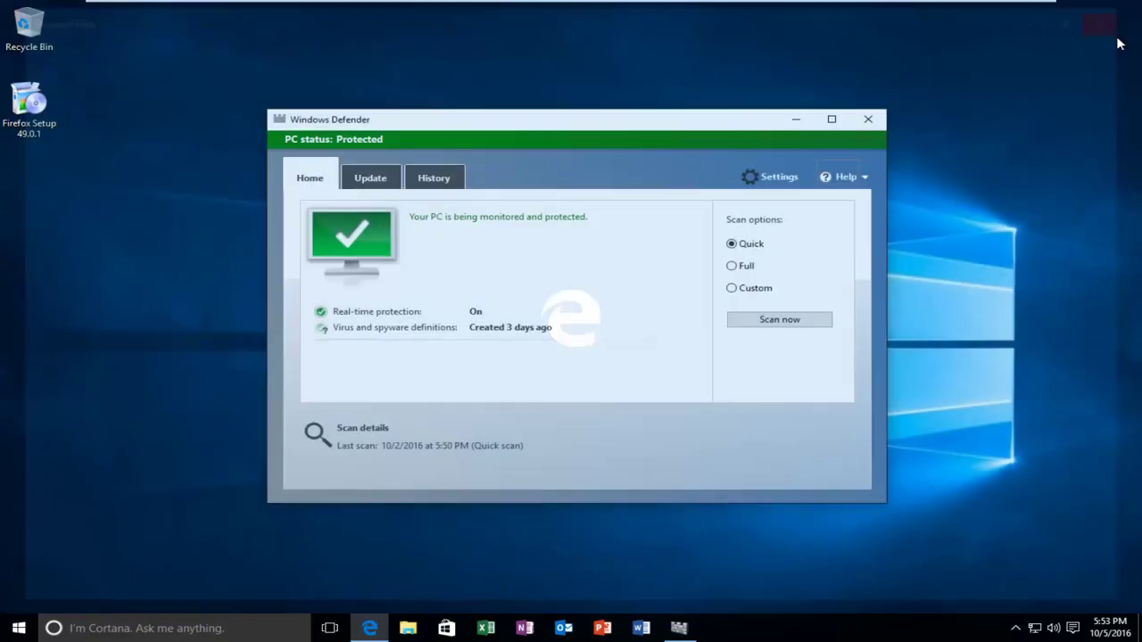
left_click(393, 180)
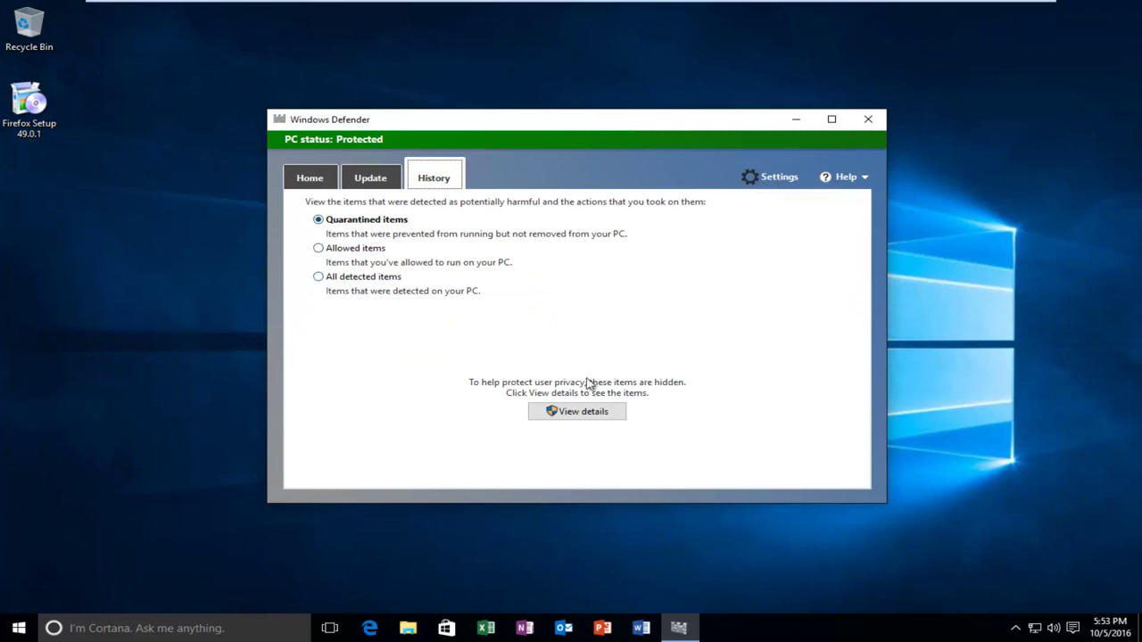
left_click(571, 412)
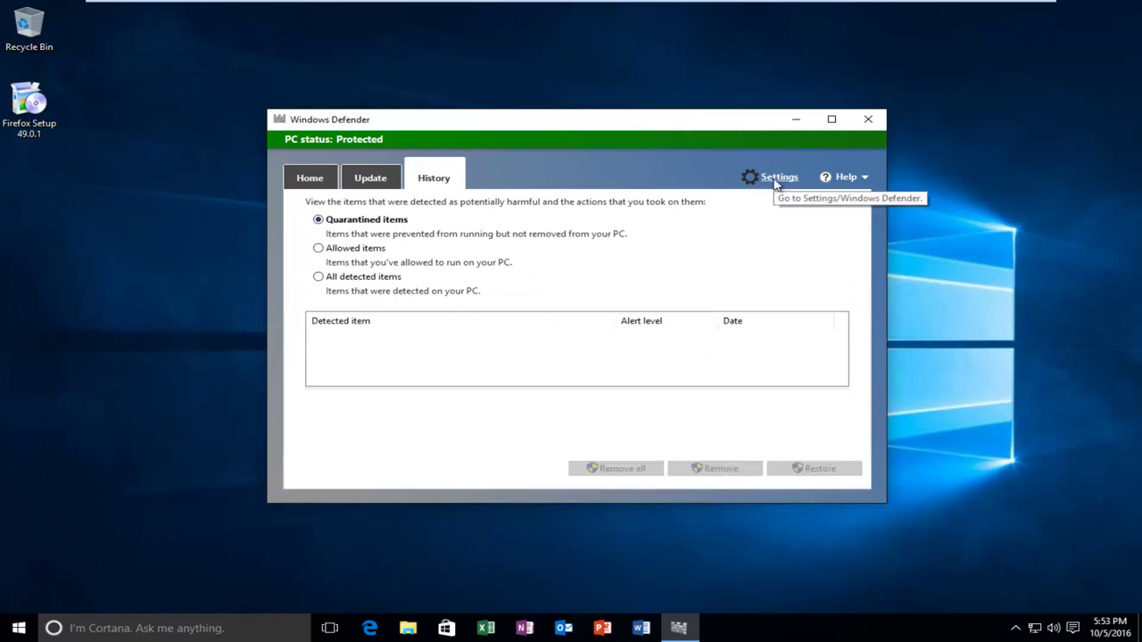
left_click(762, 181)
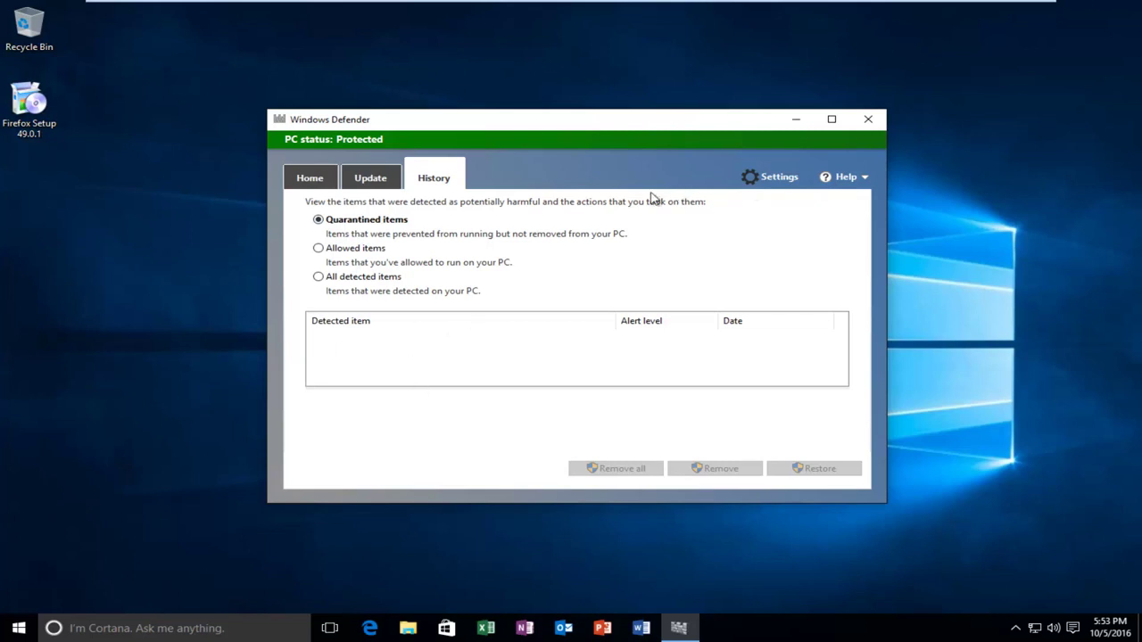
left_click(310, 177)
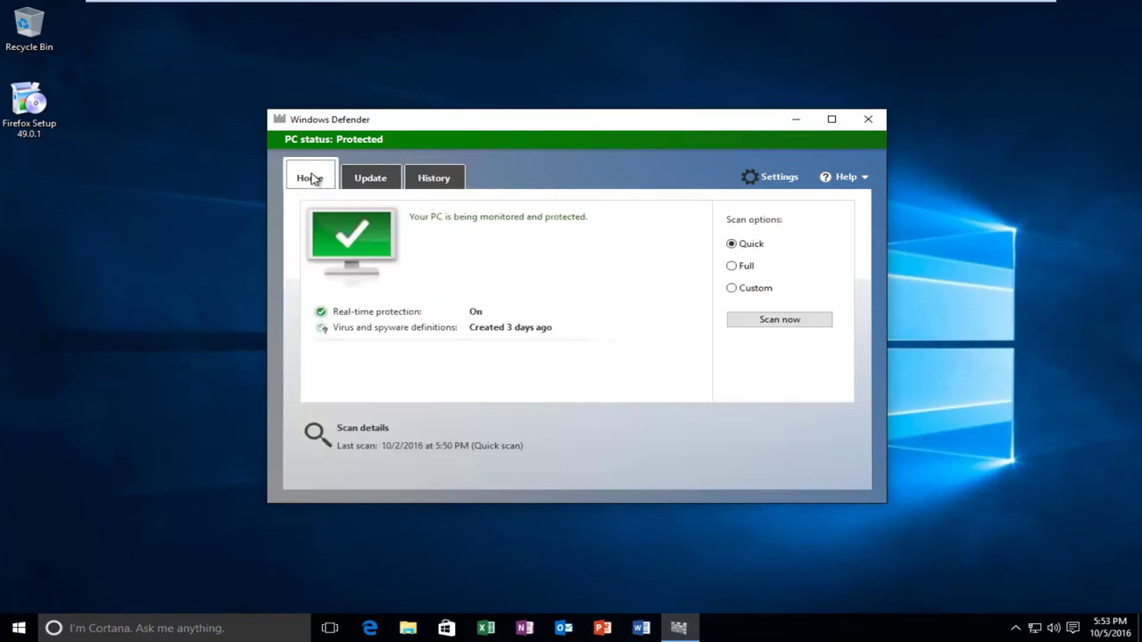